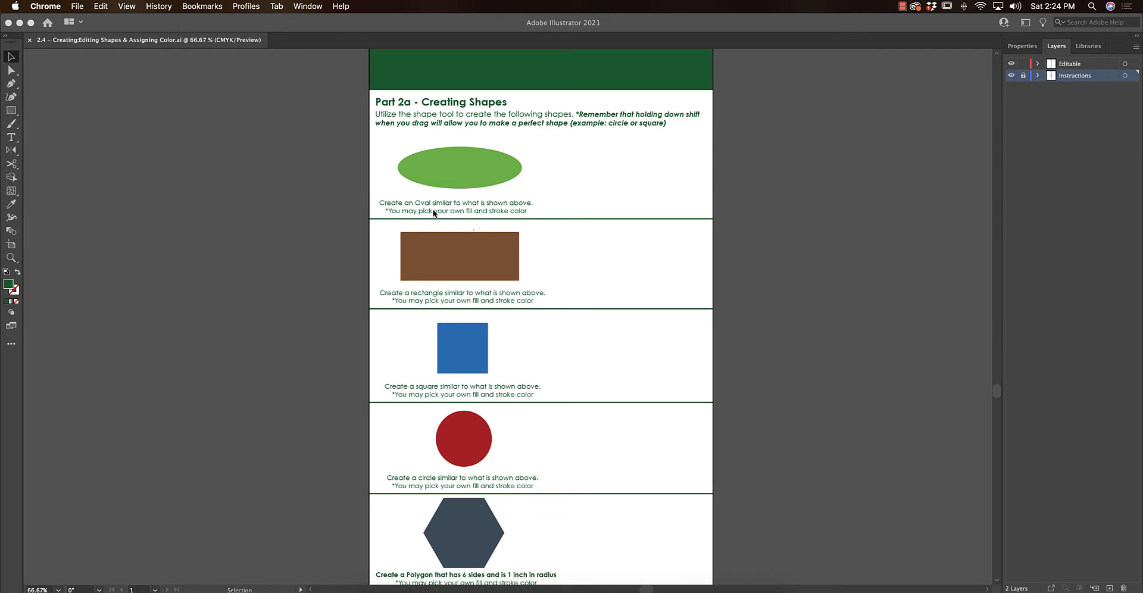
Draw an oval with the Ellipse tool over the light green sample in Part 2a and fit it to the sample's outline
{"action": "scroll", "coordinate": [458, 217], "scroll_direction": "up", "scroll_amount": 1}
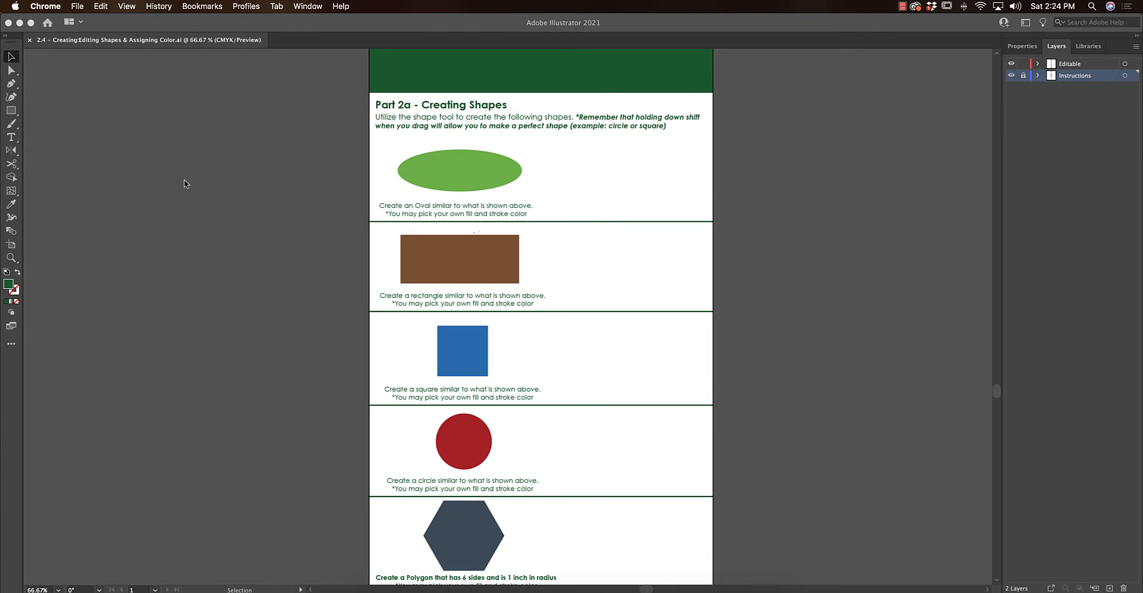
{"action": "left_click", "coordinate": [13, 114]}
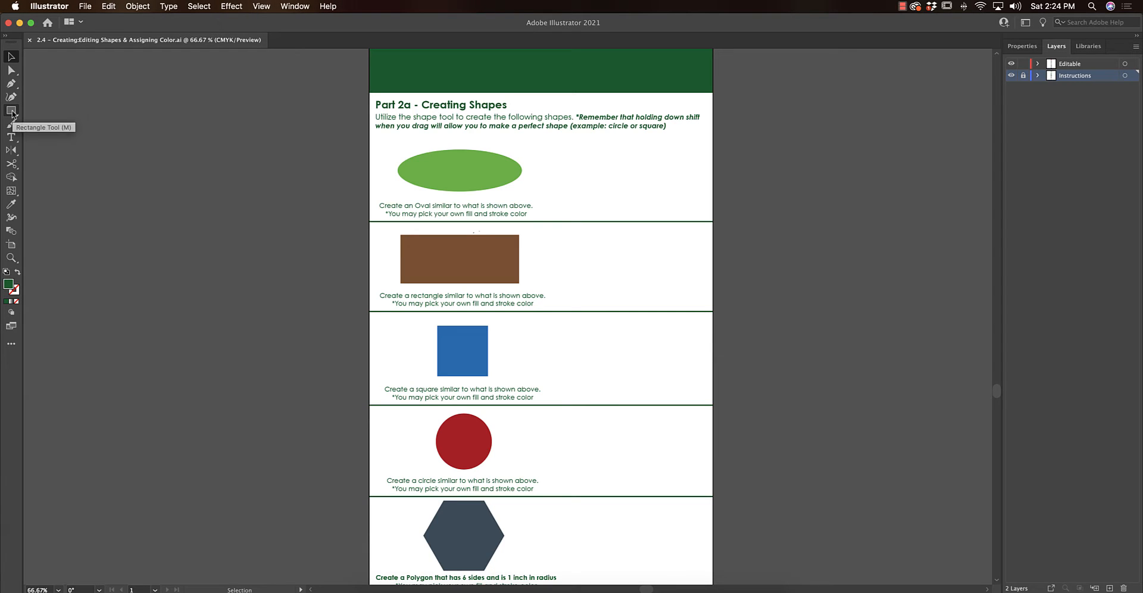
{"action": "left_click", "coordinate": [12, 113]}
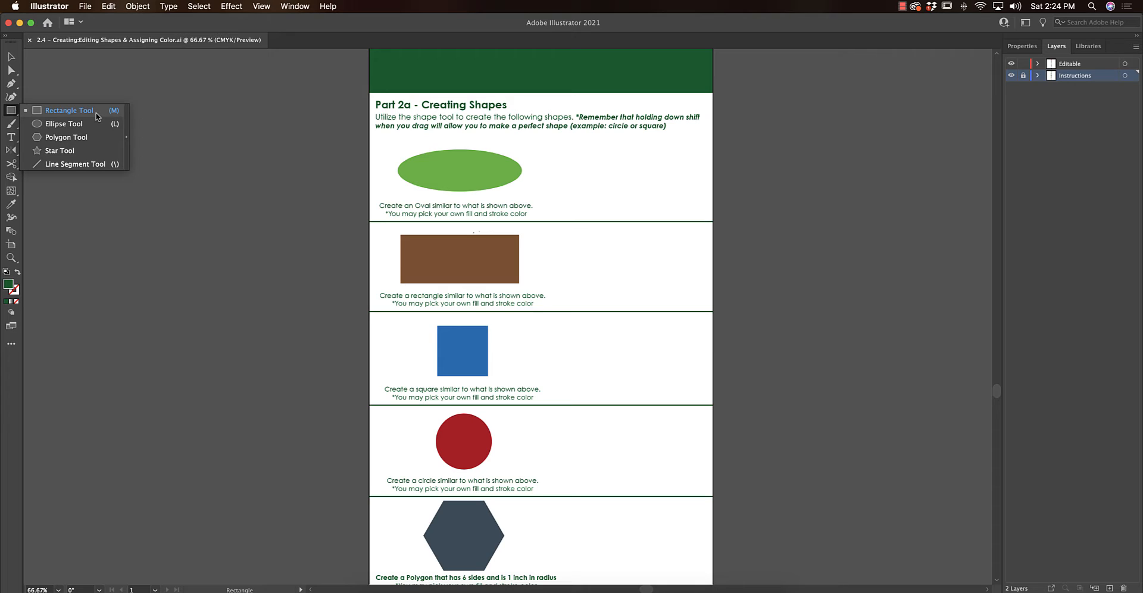
{"action": "left_click", "coordinate": [65, 124]}
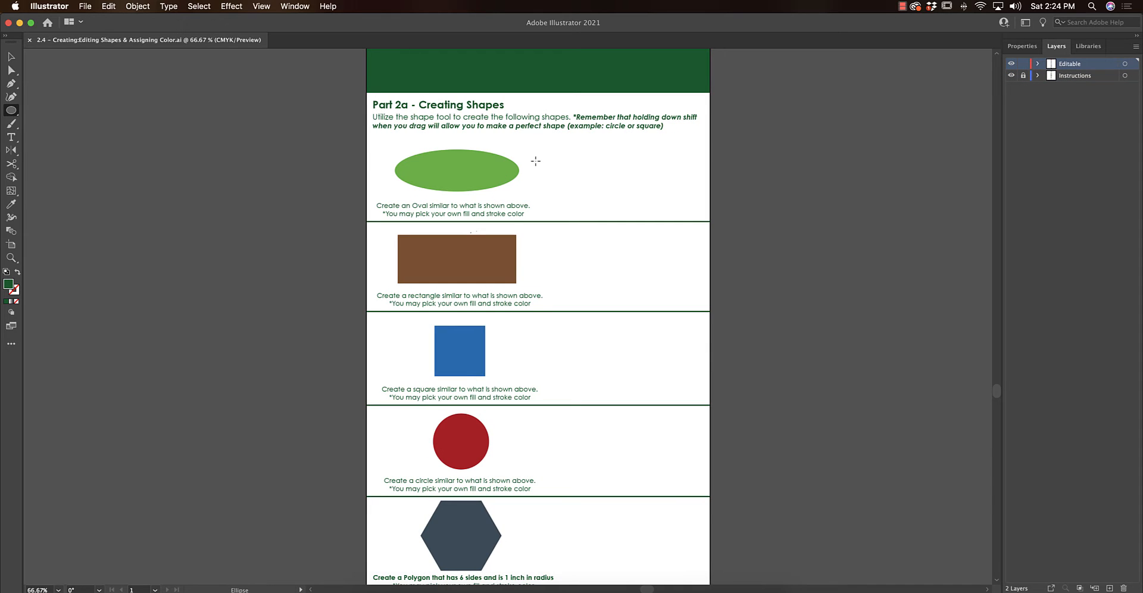
{"action": "left_click_drag", "start_coordinate": [389, 159], "coordinate": [513, 200]}
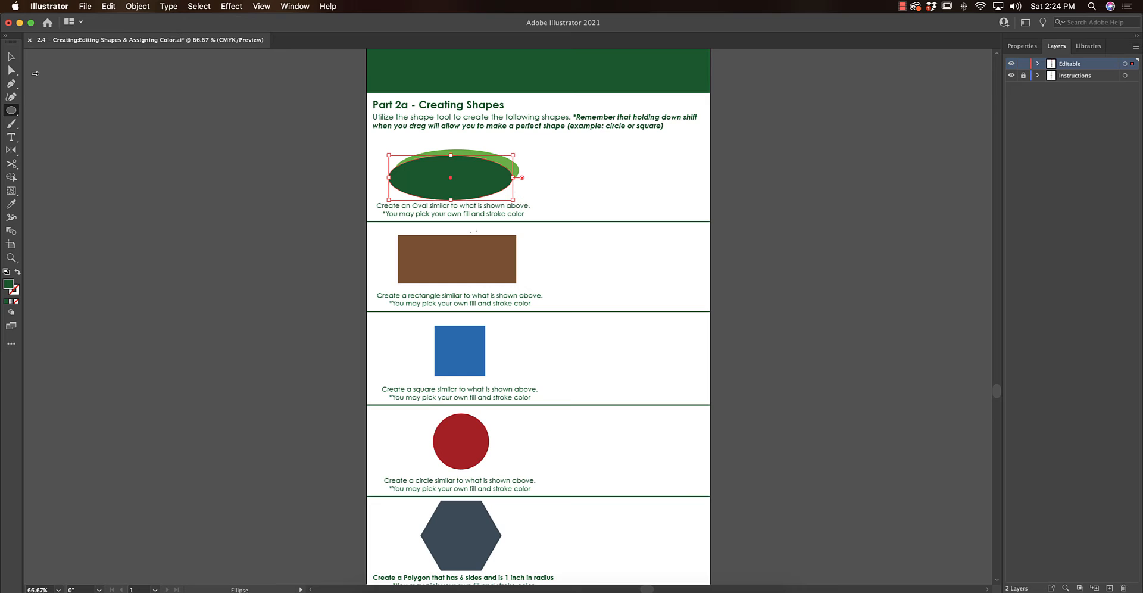
{"action": "left_click", "coordinate": [11, 58]}
{"action": "left_click_drag", "start_coordinate": [475, 180], "coordinate": [517, 173]}
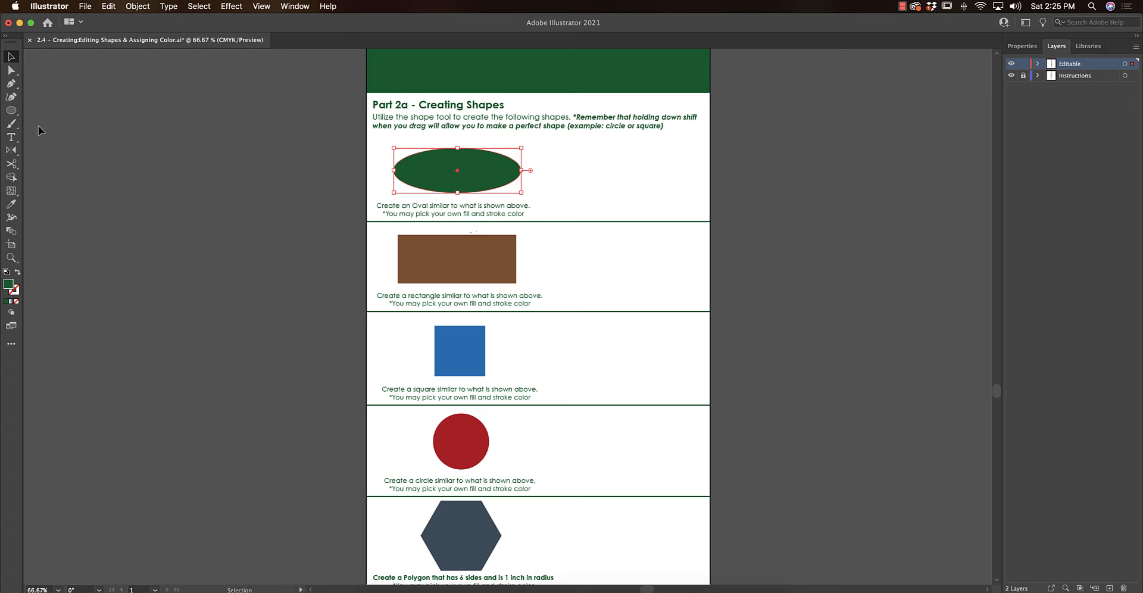
Draw four overlapping practice ovals of different proportions in the blank area beside the oval sample
{"action": "left_click", "coordinate": [7, 112]}
{"action": "left_click_drag", "start_coordinate": [583, 156], "coordinate": [733, 201]}
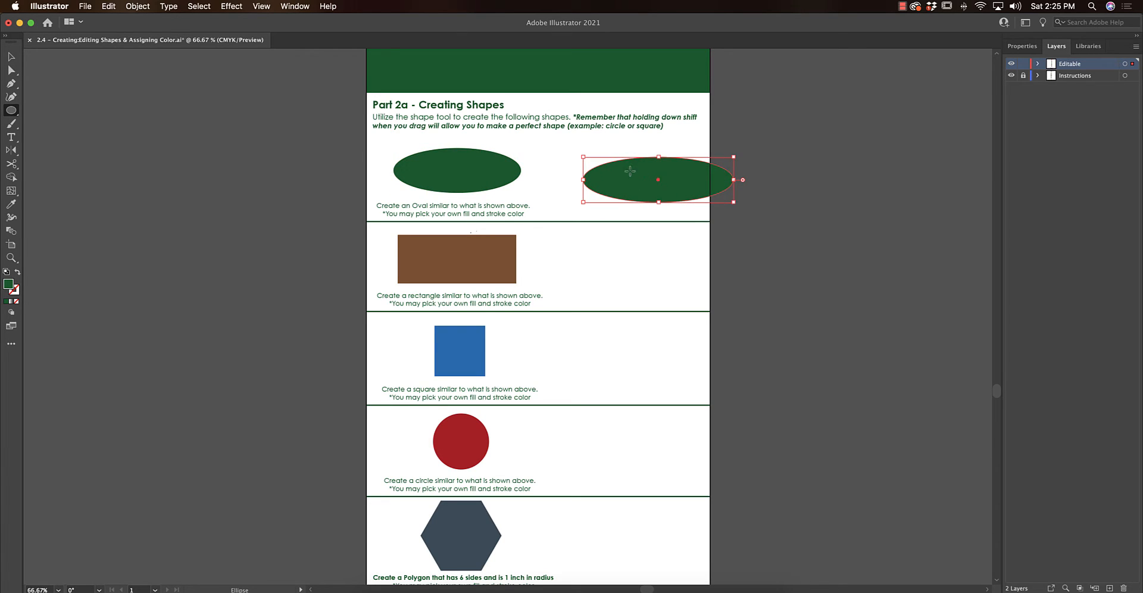
{"action": "left_click_drag", "start_coordinate": [630, 172], "coordinate": [712, 210]}
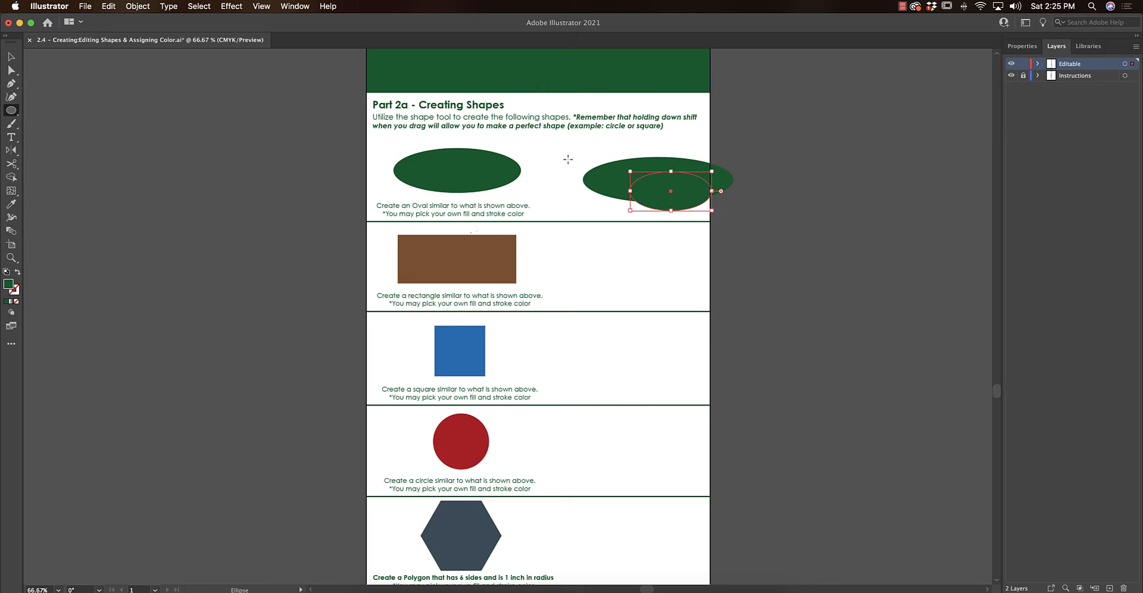
{"action": "left_click_drag", "start_coordinate": [586, 166], "coordinate": [654, 209]}
{"action": "left_click_drag", "start_coordinate": [737, 209], "coordinate": [663, 161]}
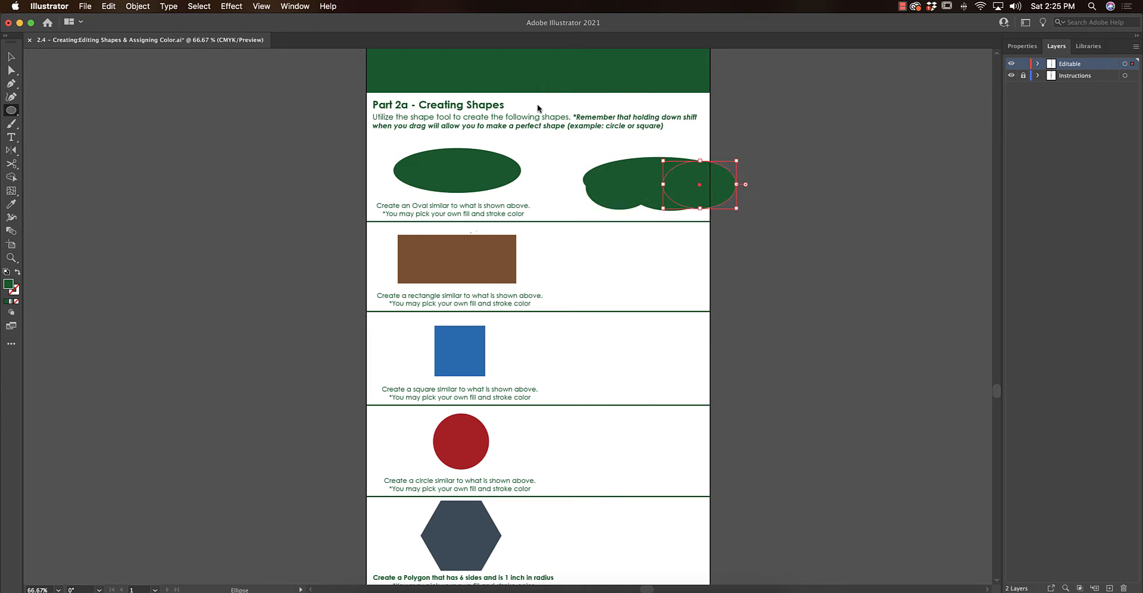
Shift the last practice oval away from the group, select all four practice ovals and delete them
{"action": "left_click", "coordinate": [10, 57]}
{"action": "left_click_drag", "start_coordinate": [711, 184], "coordinate": [741, 207]}
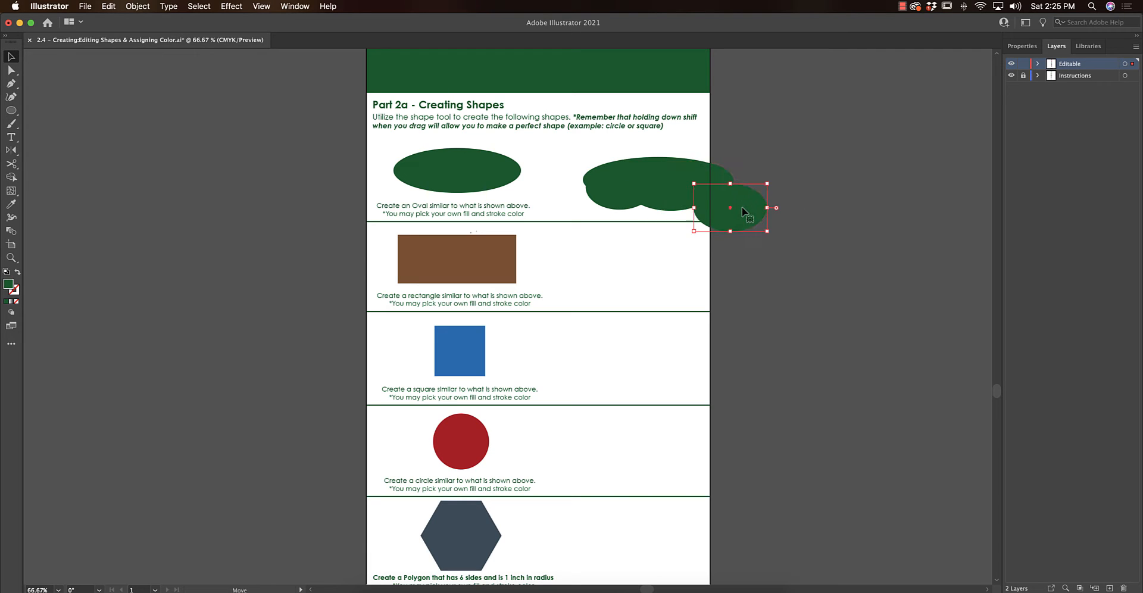
{"action": "left_click", "coordinate": [779, 214]}
{"action": "left_click_drag", "start_coordinate": [784, 201], "coordinate": [600, 167]}
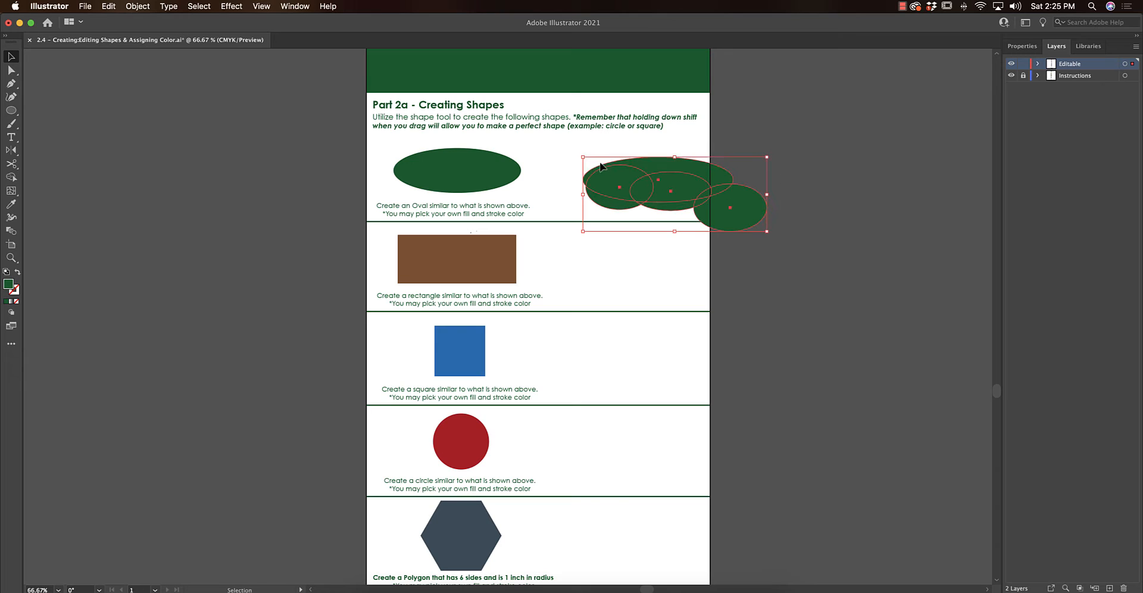
{"action": "key", "text": "Delete"}
Move the matching oval off the light green sample into the blank area on its right, and deselect it
{"action": "left_click_drag", "start_coordinate": [466, 179], "coordinate": [645, 174]}
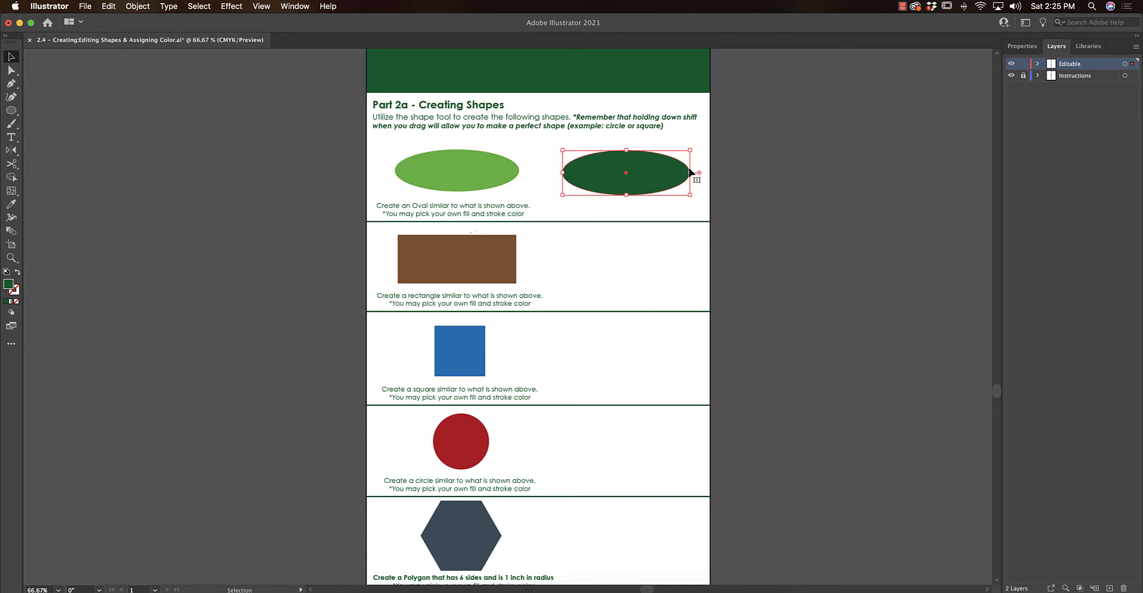
{"action": "left_click", "coordinate": [633, 277]}
Draw a trial shape with the Rectangle tool beside the blue square sample and delete it
{"action": "scroll", "coordinate": [608, 294], "scroll_direction": "down", "scroll_amount": 2}
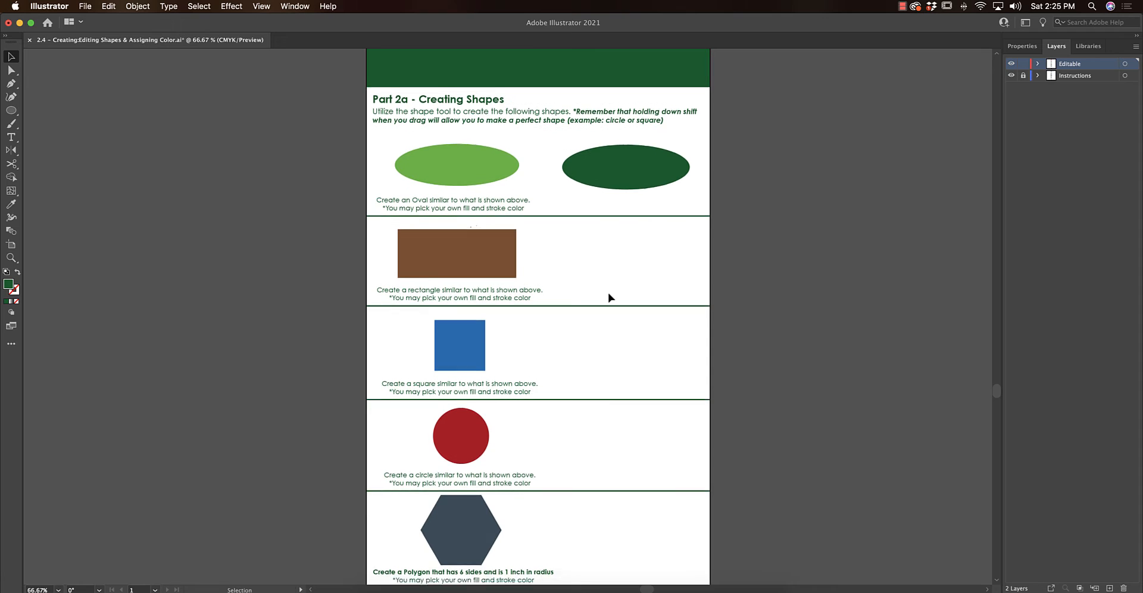
{"action": "scroll", "coordinate": [609, 291], "scroll_direction": "down", "scroll_amount": 5}
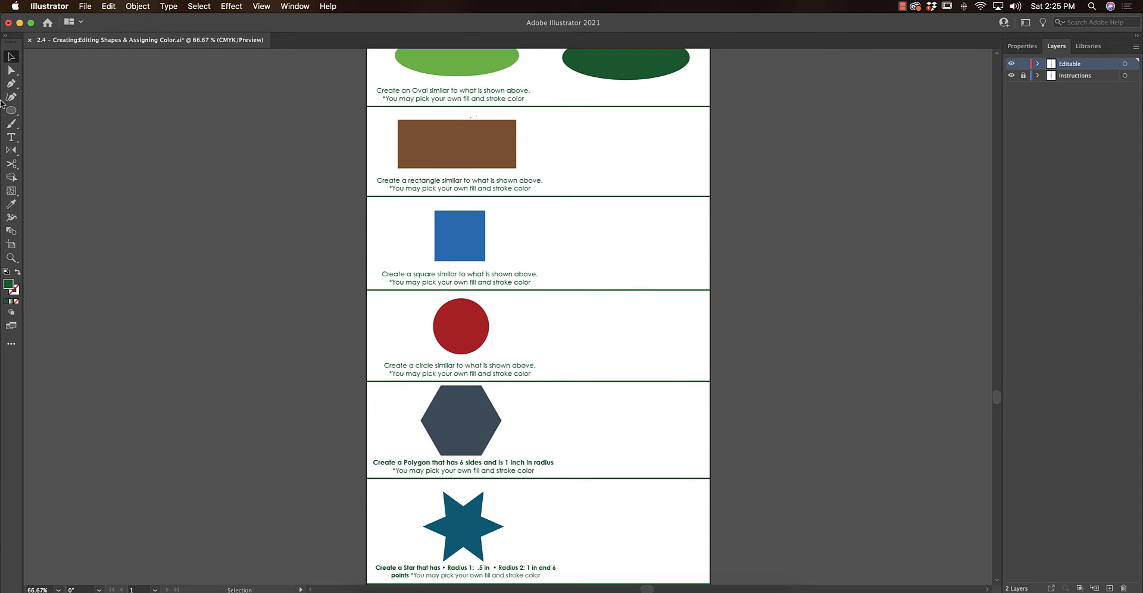
{"action": "left_click_drag", "start_coordinate": [11, 111], "coordinate": [56, 112]}
{"action": "left_click_drag", "start_coordinate": [510, 211], "coordinate": [571, 265]}
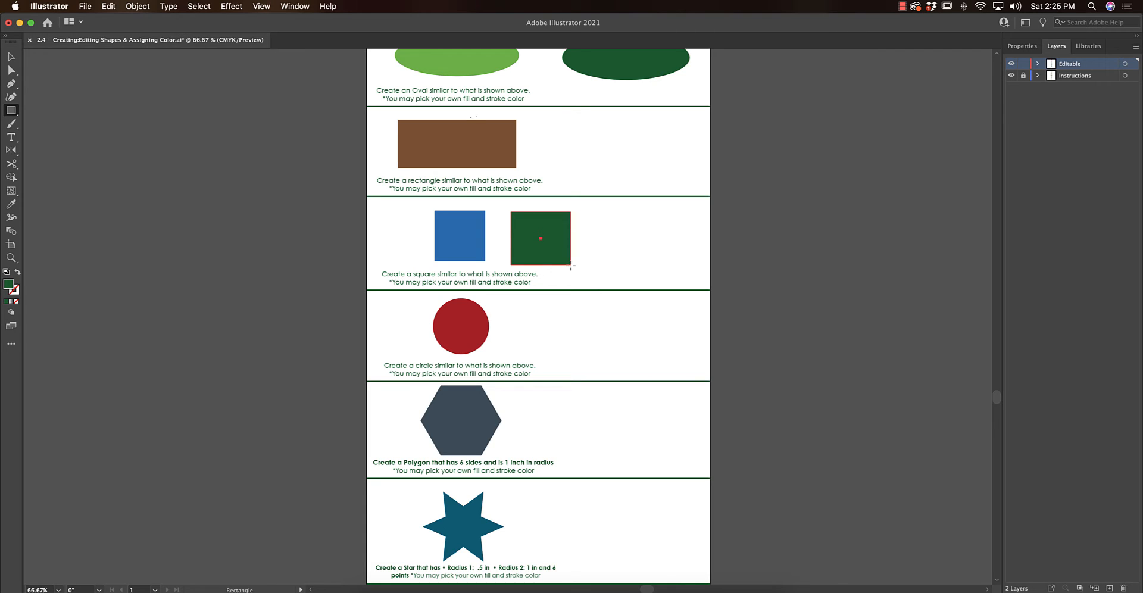
{"action": "left_click_drag", "start_coordinate": [570, 265], "coordinate": [572, 266]}
{"action": "key", "text": "Delete"}
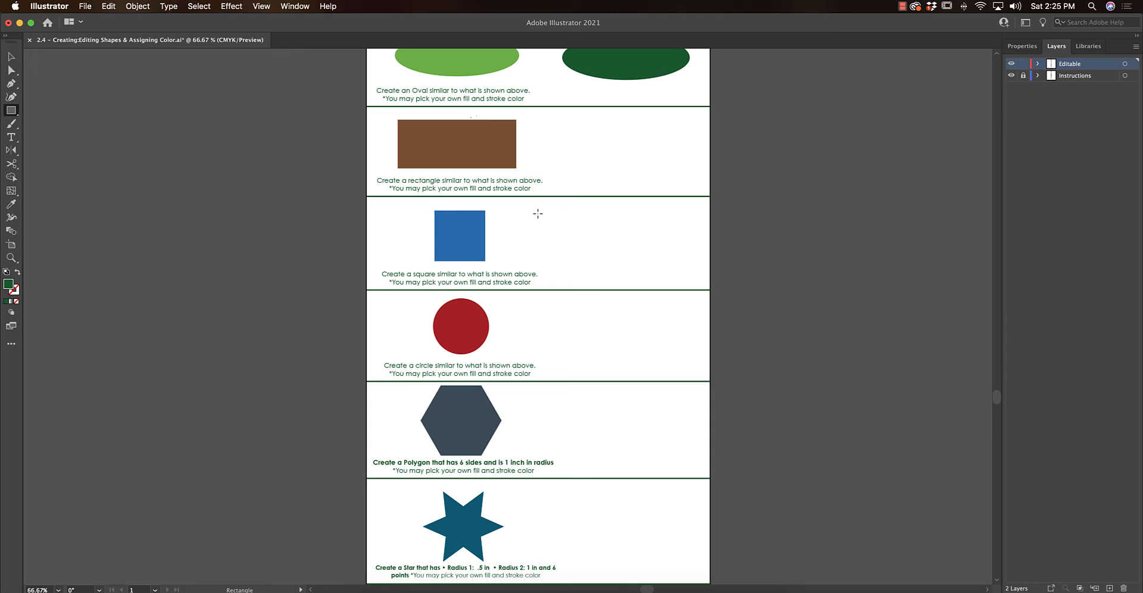
Draw a perfect square the size of the blue sample and place it in the blank area of the same row
{"action": "mouse_move", "coordinate": [528, 215]}
{"action": "left_mouse_down"}
{"action": "mouse_move", "coordinate": [573, 246]}
{"action": "mouse_move", "coordinate": [582, 269]}
{"action": "mouse_move", "coordinate": [502, 241]}
{"action": "mouse_move", "coordinate": [461, 241]}
{"action": "mouse_move", "coordinate": [487, 262]}
{"action": "mouse_move", "coordinate": [633, 240]}
{"action": "left_mouse_up"}
{"action": "key", "text": "v"}
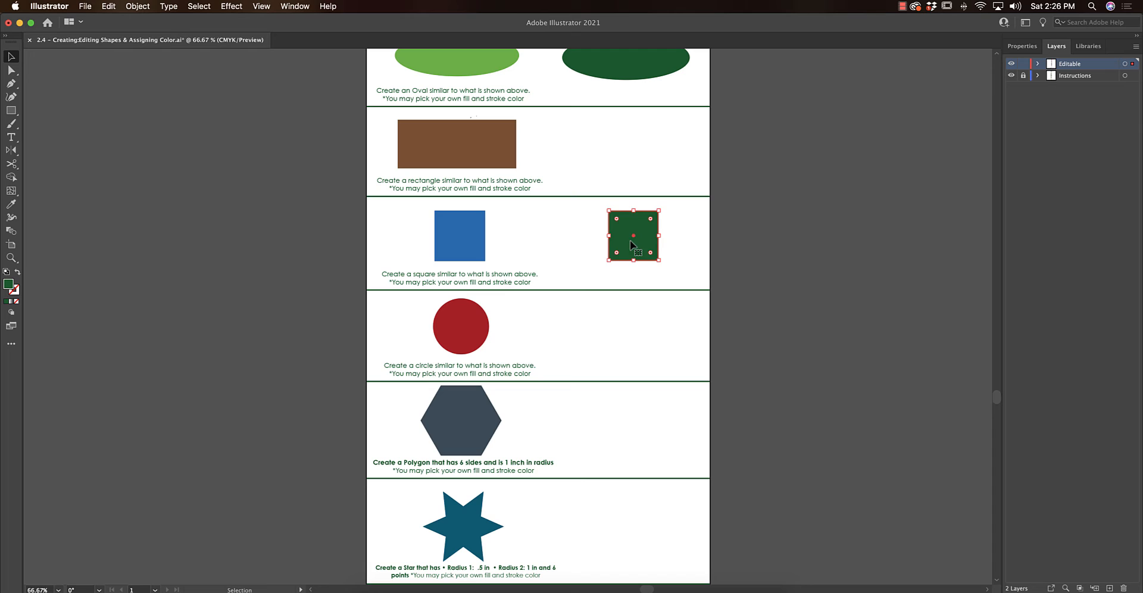
{"action": "left_click", "coordinate": [640, 327]}
Draw trial shapes with the Ellipse tool beside and over the red circle sample, removing each one
{"action": "scroll", "coordinate": [643, 326], "scroll_direction": "down", "scroll_amount": 3}
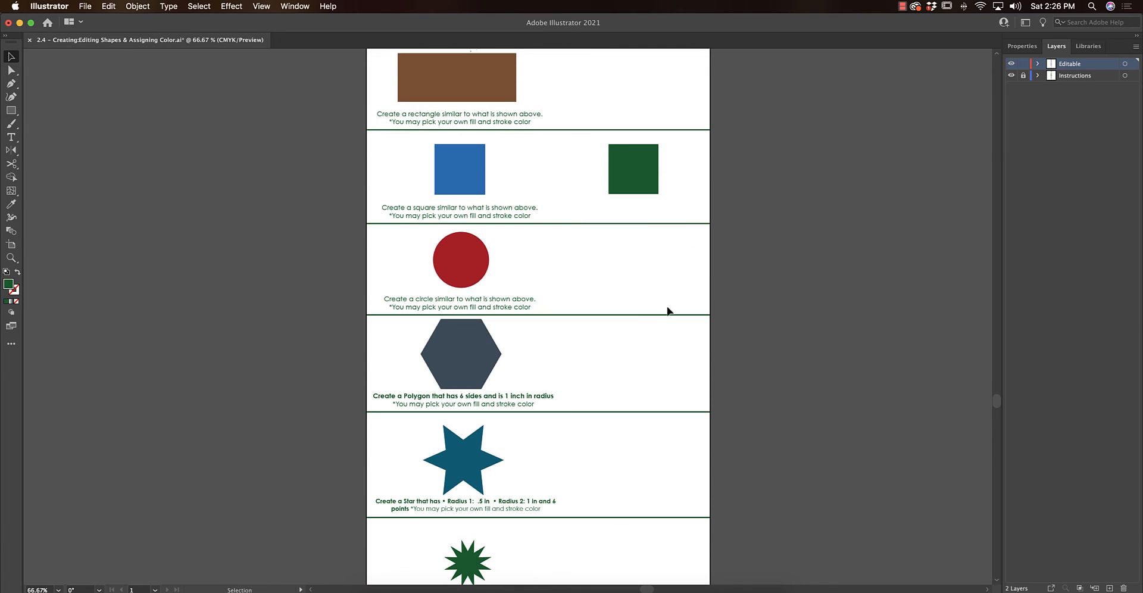
{"action": "left_click", "coordinate": [11, 111]}
{"action": "left_click_drag", "start_coordinate": [11, 113], "coordinate": [58, 123]}
{"action": "left_click_drag", "start_coordinate": [504, 236], "coordinate": [560, 289]}
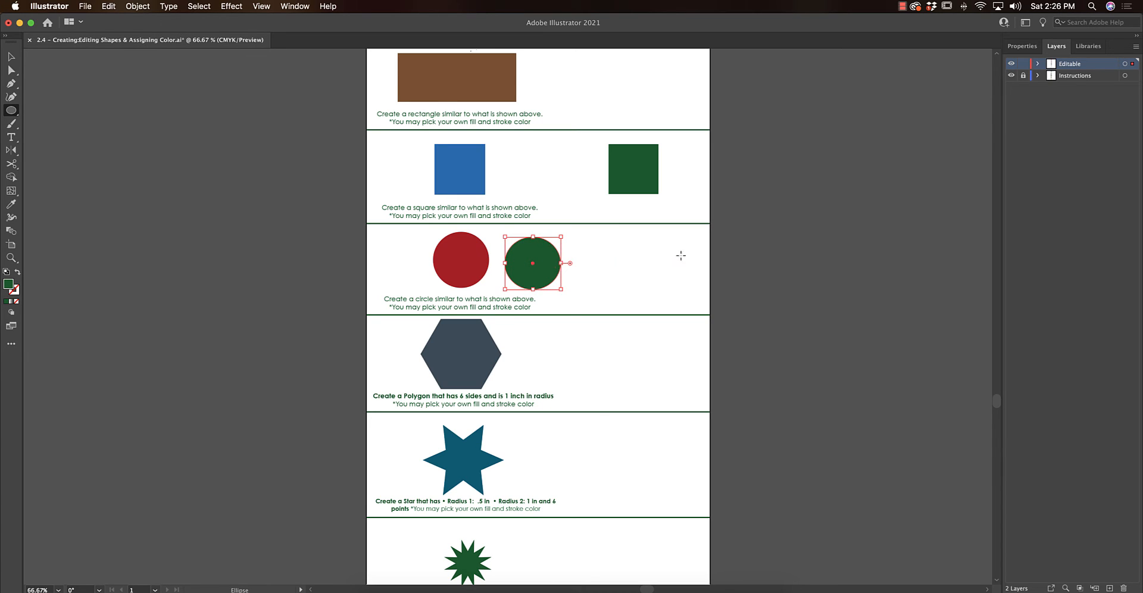
{"action": "key", "text": "super+z"}
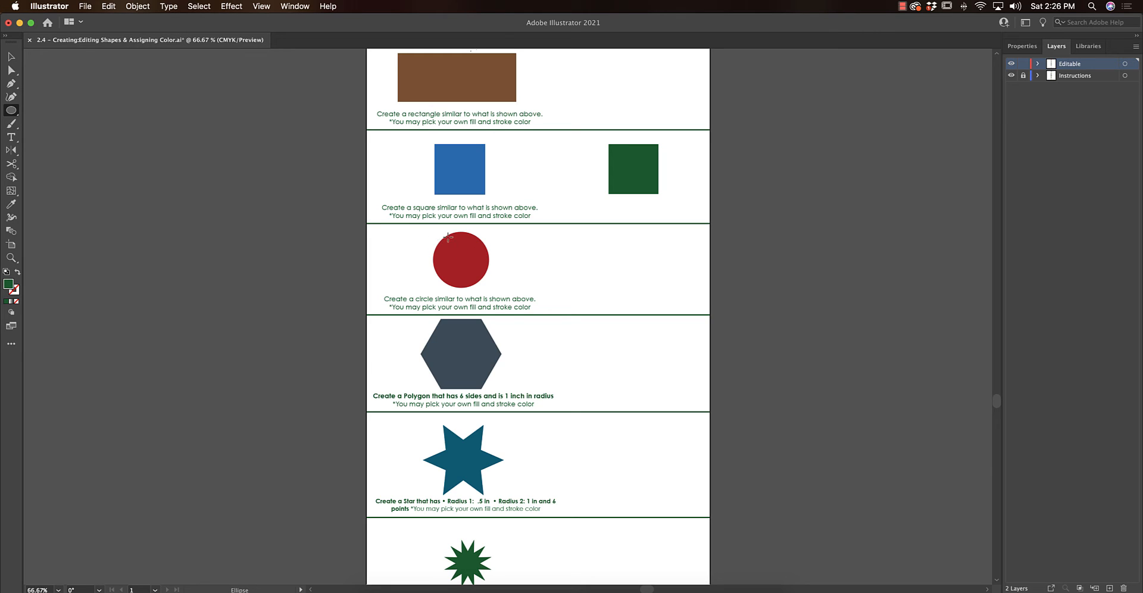
{"action": "left_click_drag", "start_coordinate": [448, 235], "coordinate": [505, 277]}
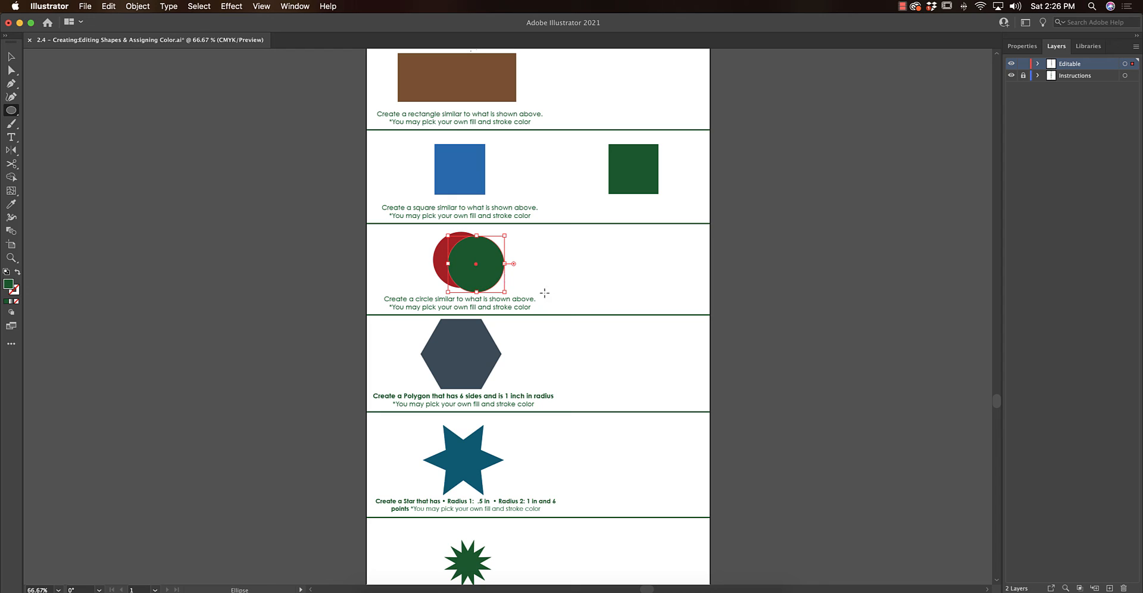
{"action": "key", "text": "Delete"}
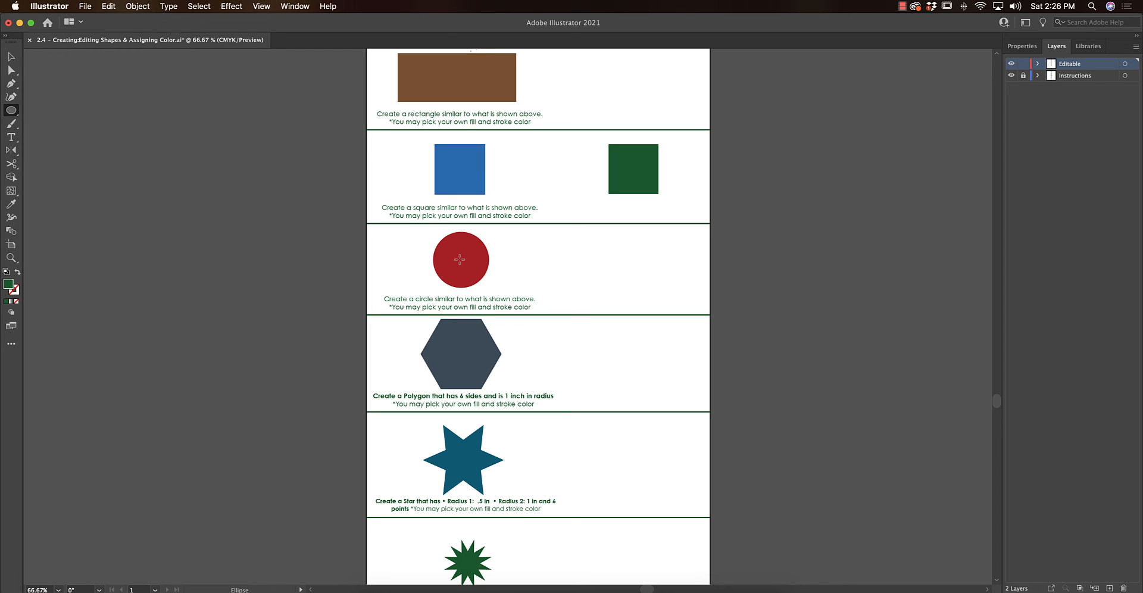
{"action": "left_click_drag", "start_coordinate": [442, 234], "coordinate": [504, 282]}
{"action": "key", "text": "Delete"}
Draw a perfect circle matching the red sample and place it in the blank area of the same row
{"action": "left_click_drag", "start_coordinate": [460, 259], "coordinate": [647, 271]}
{"action": "key", "text": "v"}
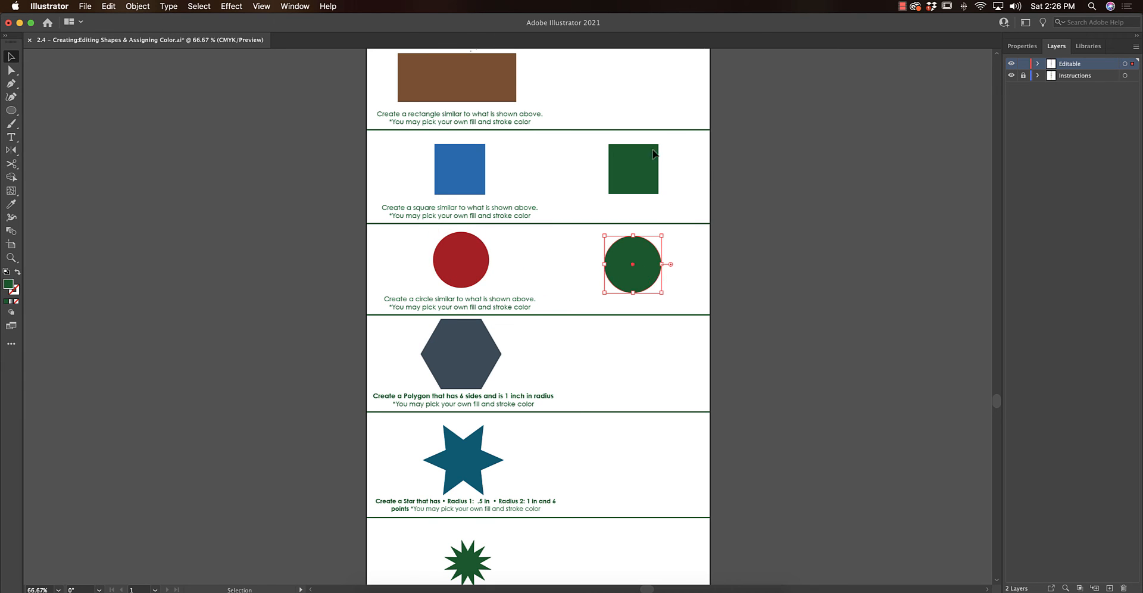
{"action": "left_click", "coordinate": [745, 282]}
Create a polygon with 6 sides and a 1 in radius in the blank area beside the hexagon sample
{"action": "scroll", "coordinate": [694, 276], "scroll_direction": "down", "scroll_amount": 2}
{"action": "scroll", "coordinate": [694, 276], "scroll_direction": "right", "scroll_amount": 1}
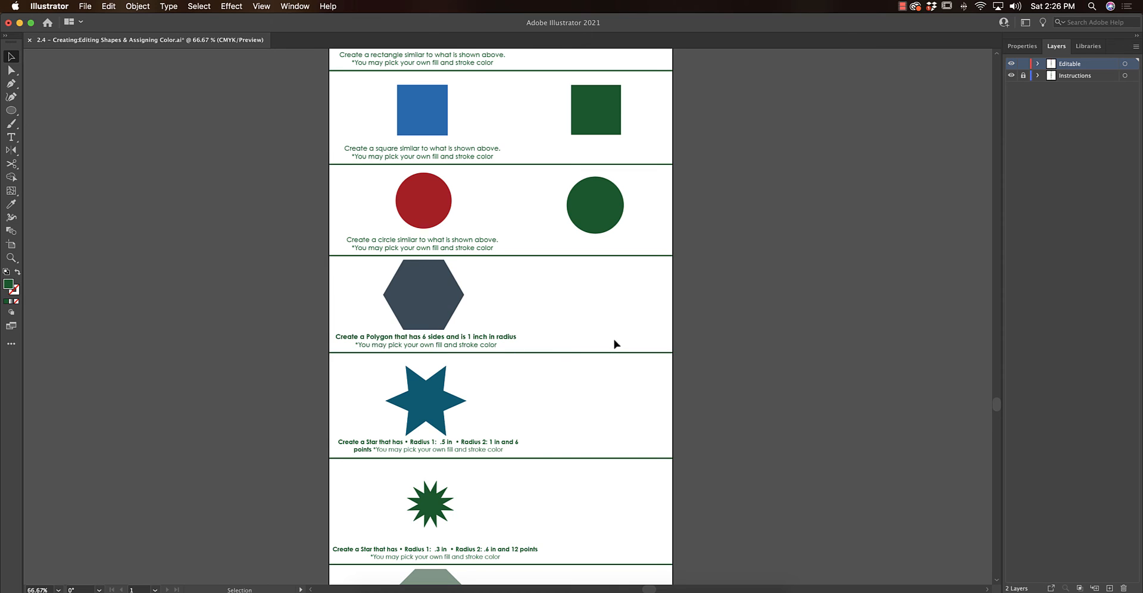
{"action": "scroll", "coordinate": [612, 341], "scroll_direction": "left", "scroll_amount": 1}
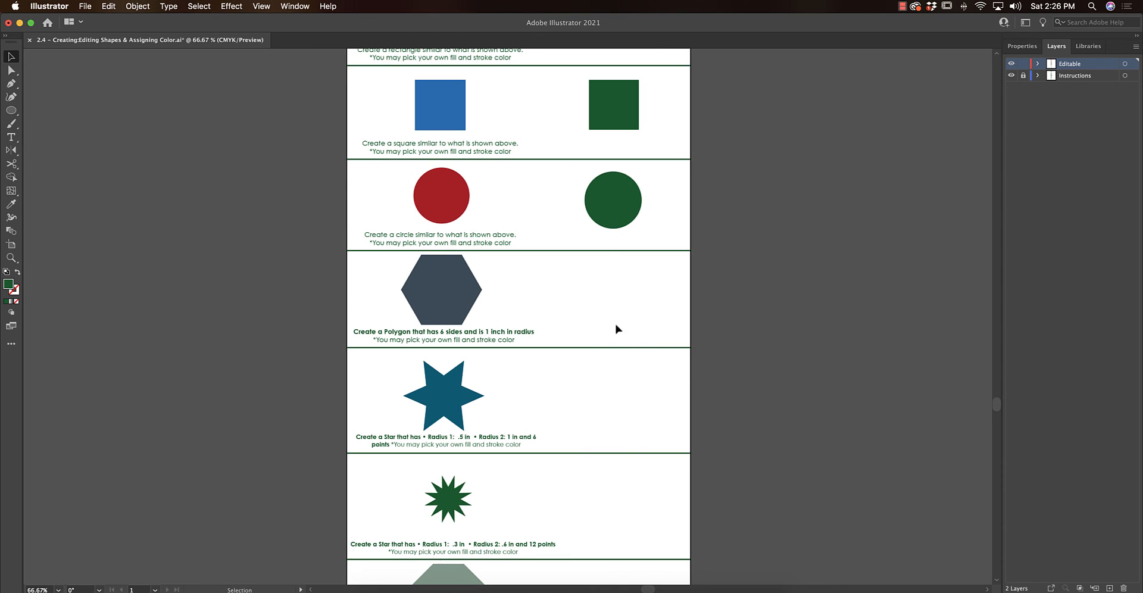
{"action": "left_click", "coordinate": [10, 115]}
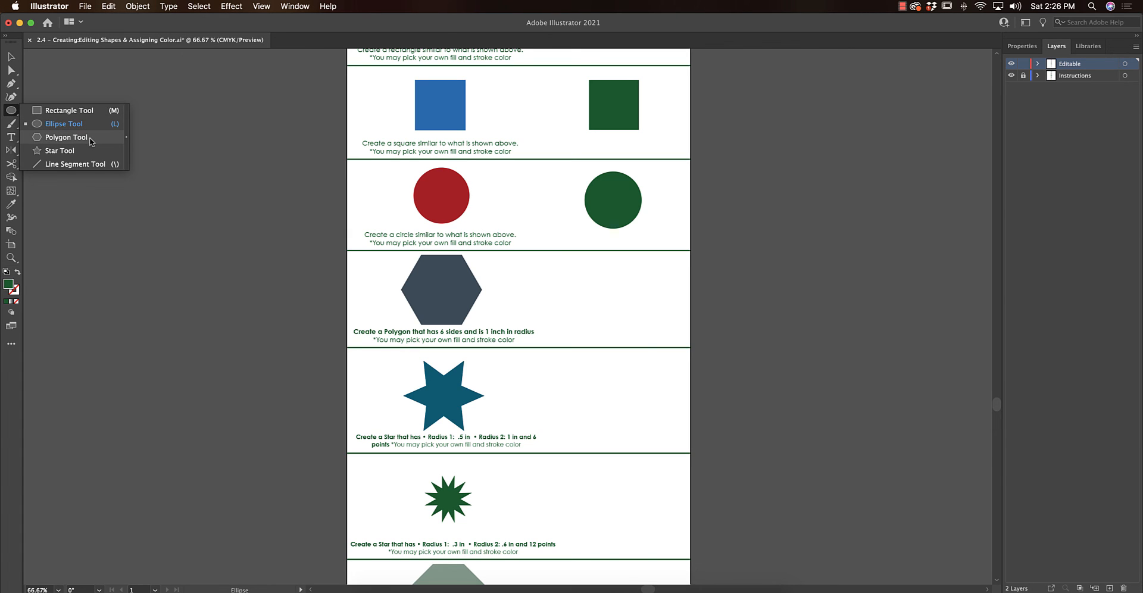
{"action": "left_click", "coordinate": [66, 137]}
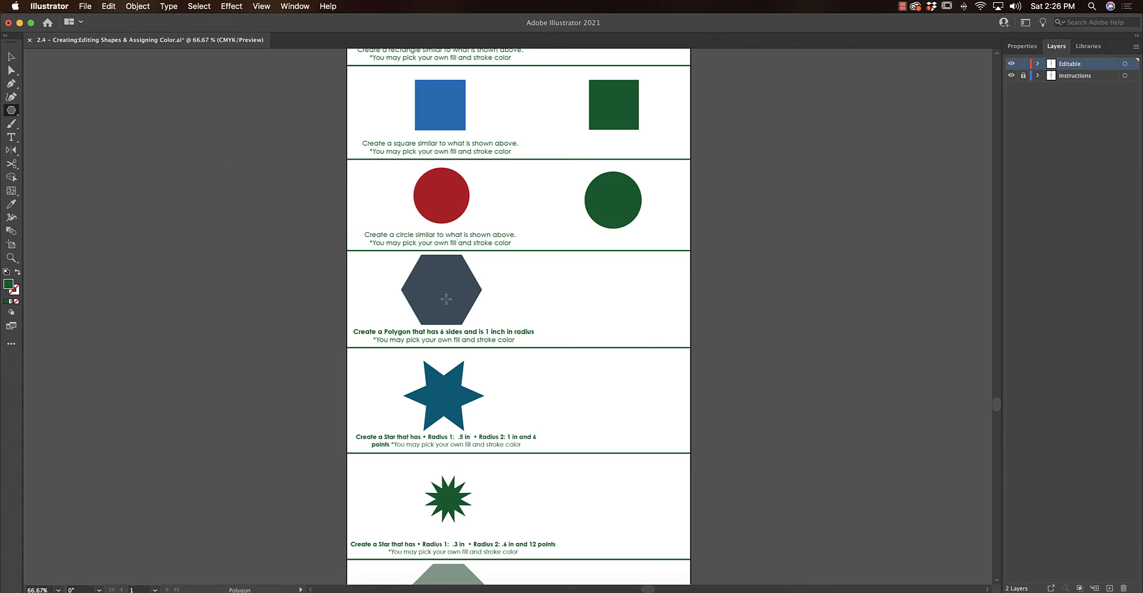
{"action": "left_click", "coordinate": [577, 297]}
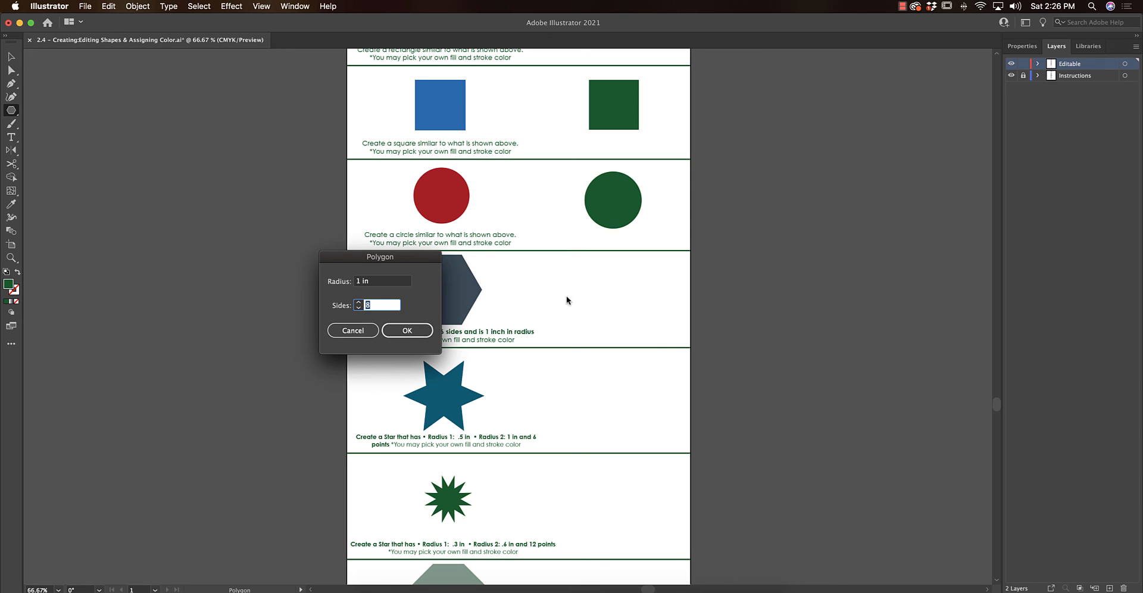
{"action": "left_click_drag", "start_coordinate": [364, 258], "coordinate": [646, 265]}
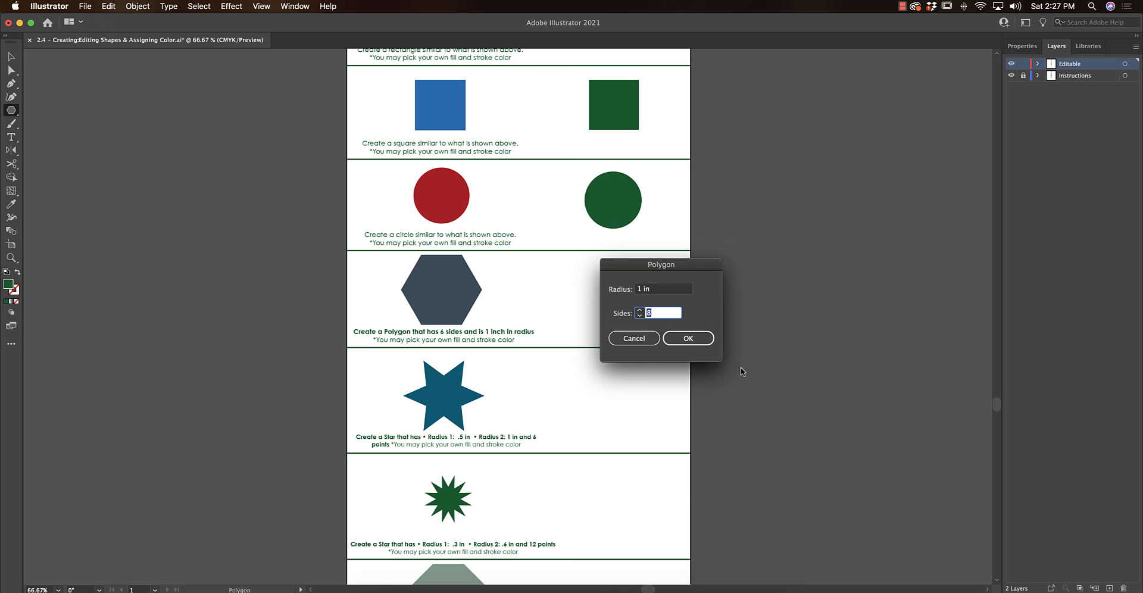
{"action": "type", "text": "6"}
{"action": "left_click", "coordinate": [692, 338]}
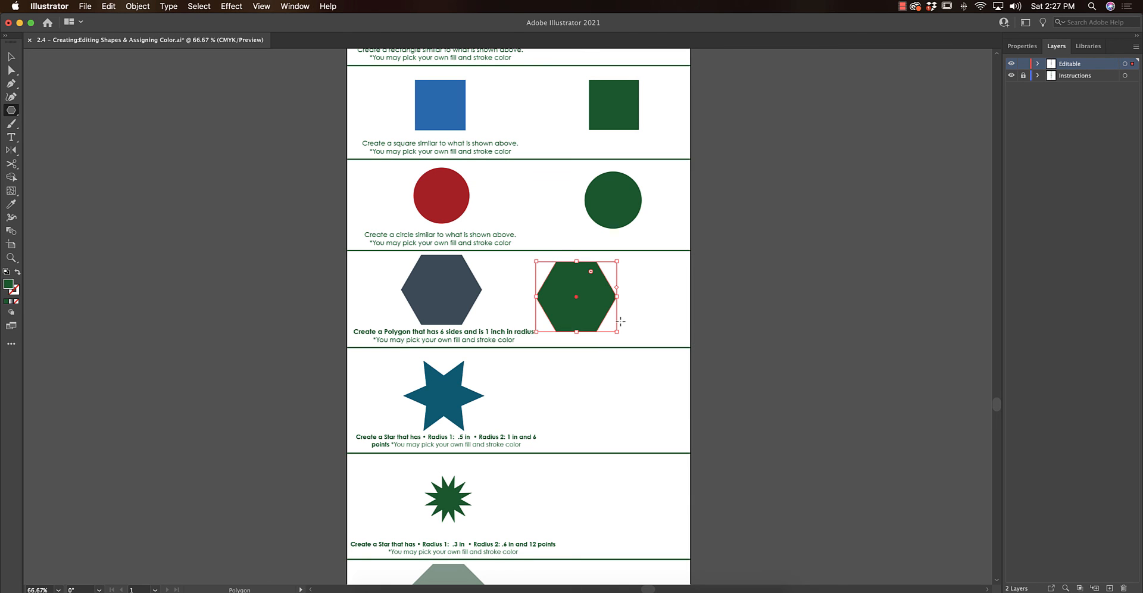
Move the new hexagon clear of the instruction text, roughly beneath the green circle, and deselect it
{"action": "key", "text": "v"}
{"action": "left_click_drag", "start_coordinate": [601, 316], "coordinate": [635, 318]}
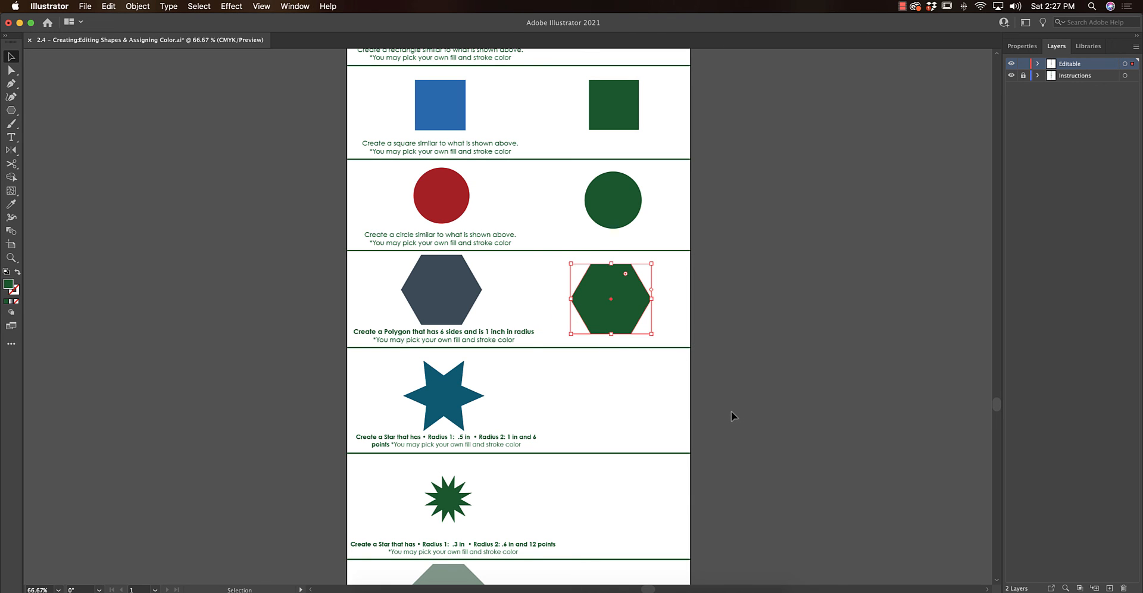
{"action": "left_click", "coordinate": [731, 411]}
{"action": "left_click", "coordinate": [11, 111]}
{"action": "left_click", "coordinate": [12, 112]}
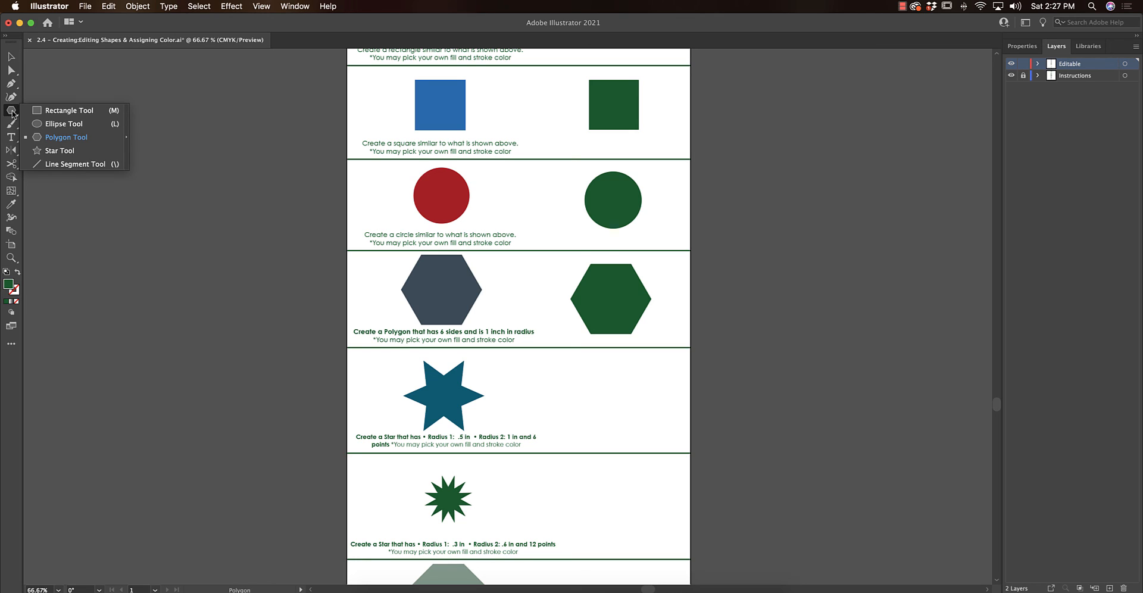
{"action": "left_click", "coordinate": [70, 151]}
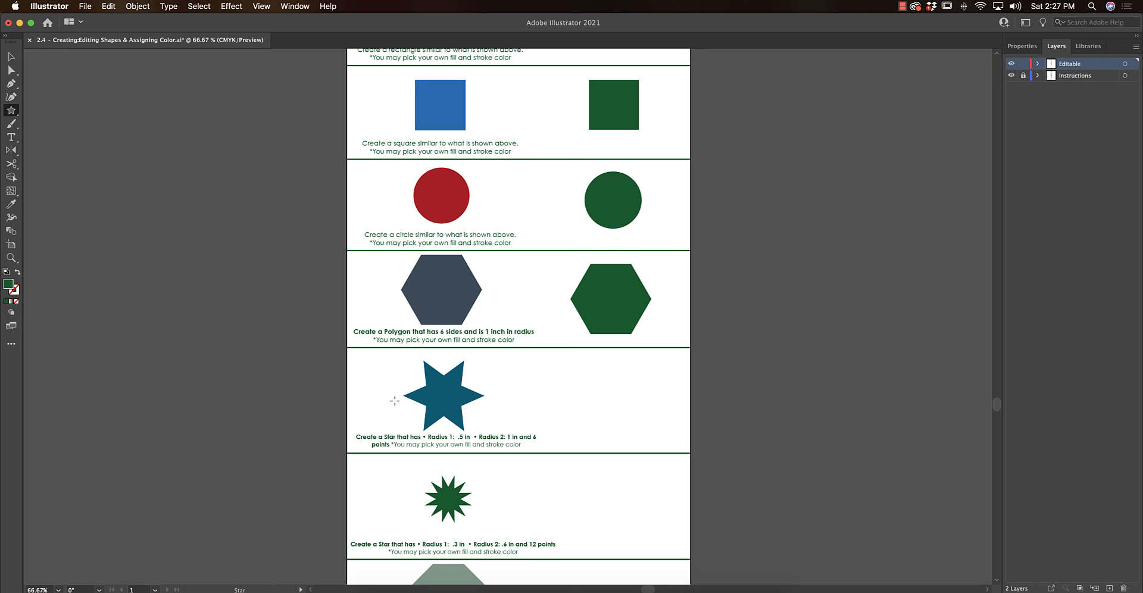
{"action": "left_click", "coordinate": [625, 393]}
{"action": "left_click", "coordinate": [722, 316]}
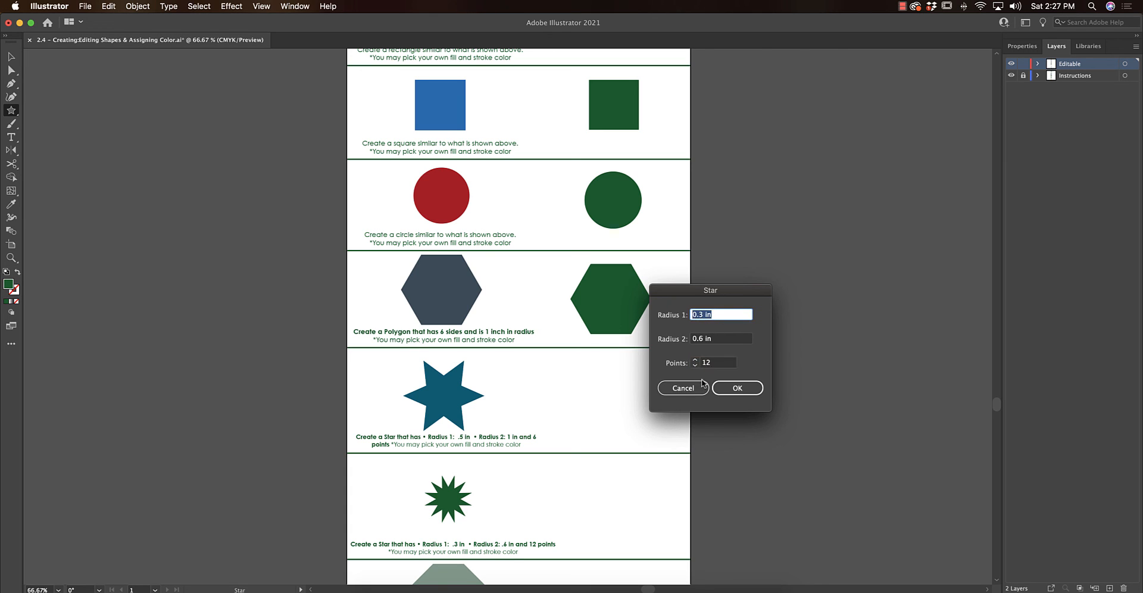
{"action": "left_click", "coordinate": [673, 390]}
Examine the remaining exercises down to the Part 2c geometric design and the Shape Challenge
{"action": "scroll", "coordinate": [640, 390], "scroll_direction": "down", "scroll_amount": 5}
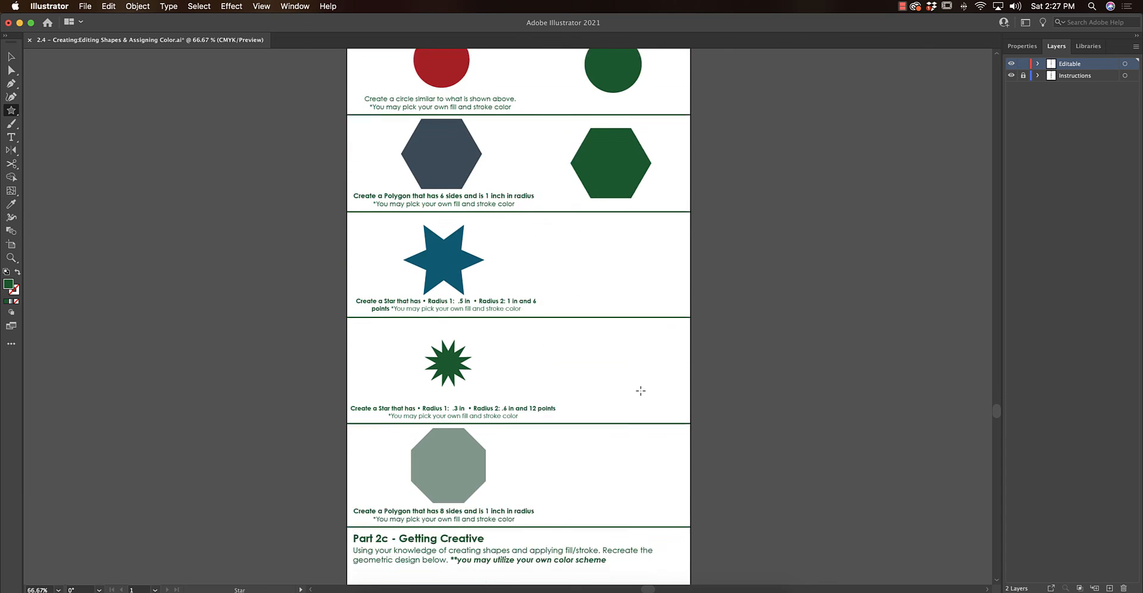
{"action": "scroll", "coordinate": [640, 391], "scroll_direction": "down", "scroll_amount": 14}
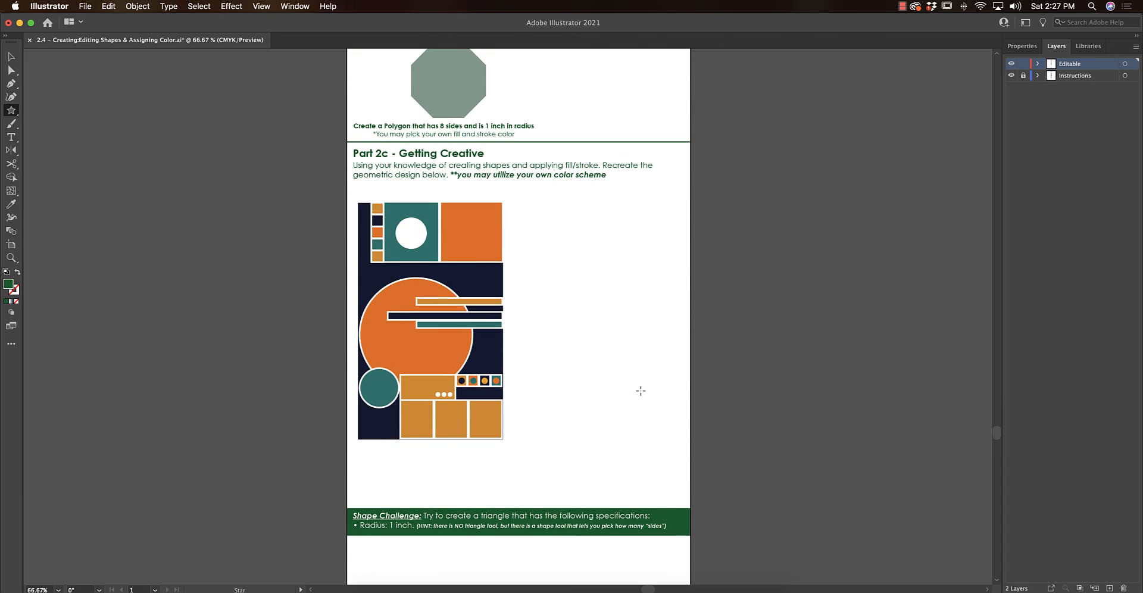
{"action": "scroll", "coordinate": [625, 384], "scroll_direction": "right", "scroll_amount": 1}
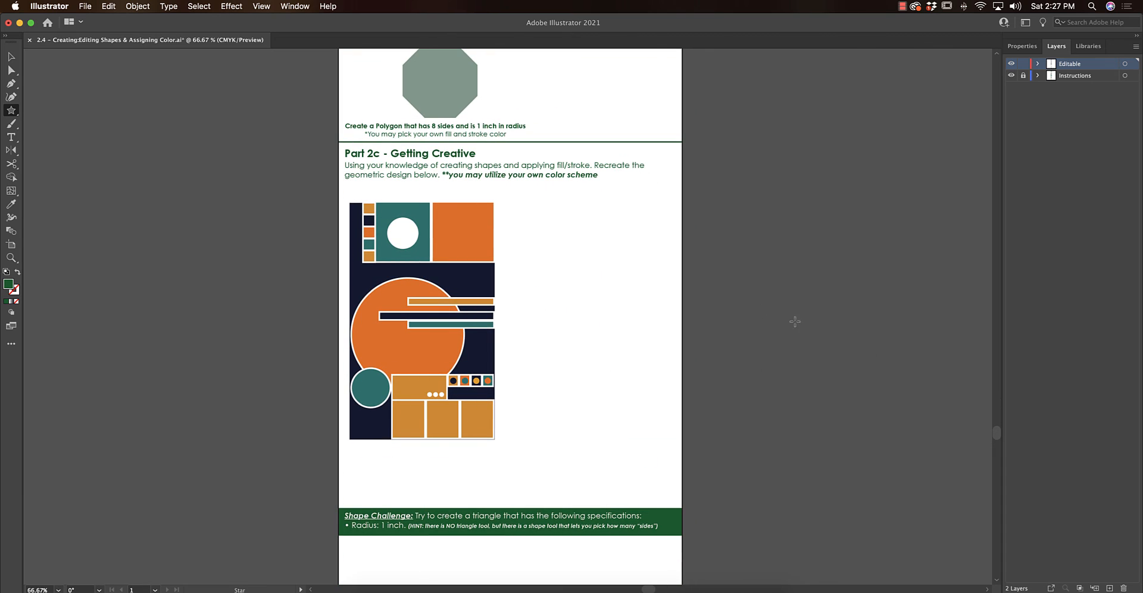
{"action": "left_click", "coordinate": [9, 114]}
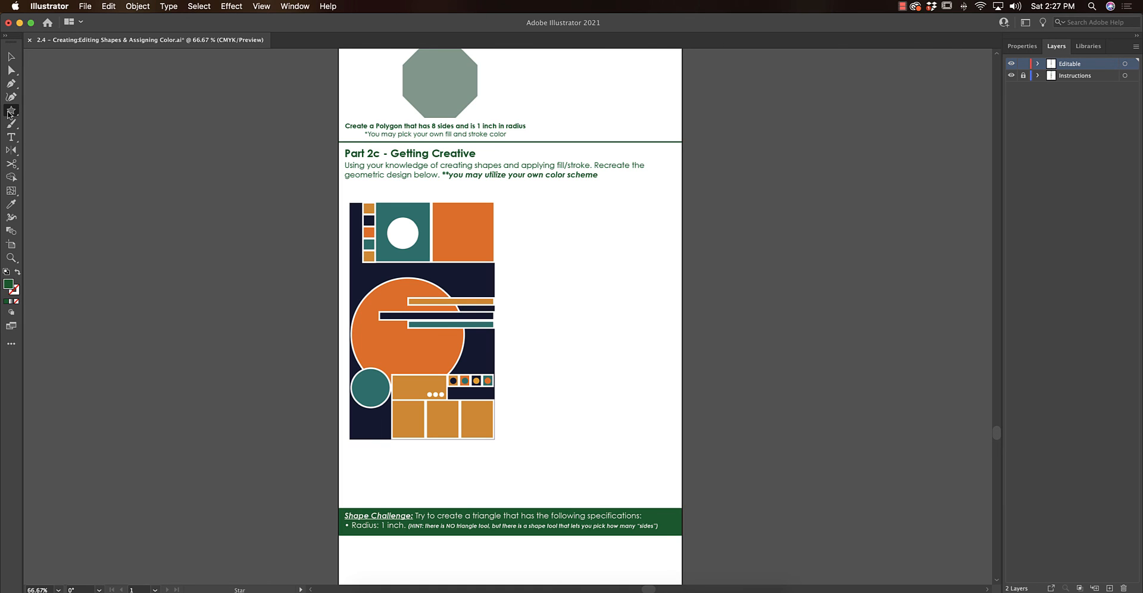